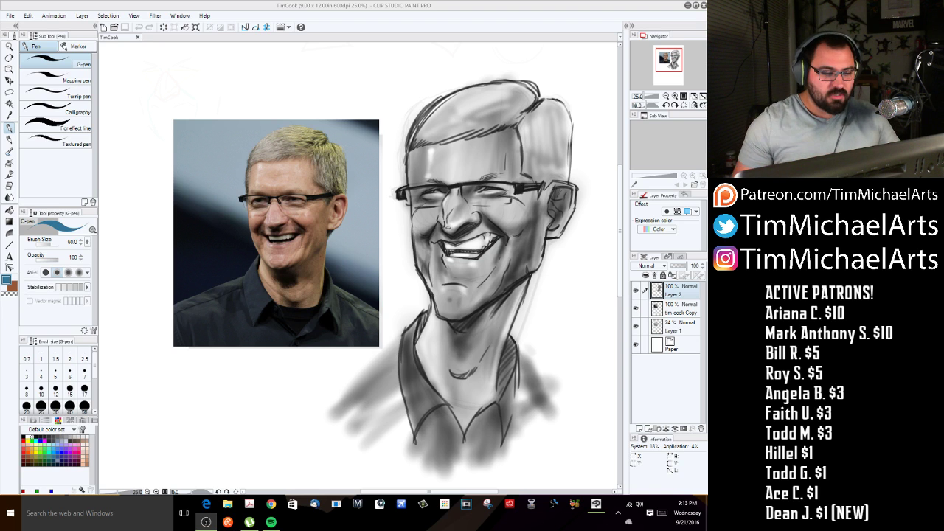
Step: Flip the canvas view horizontally and back several times to compare the caricature and photo with their mirror images
left_click(574, 246)
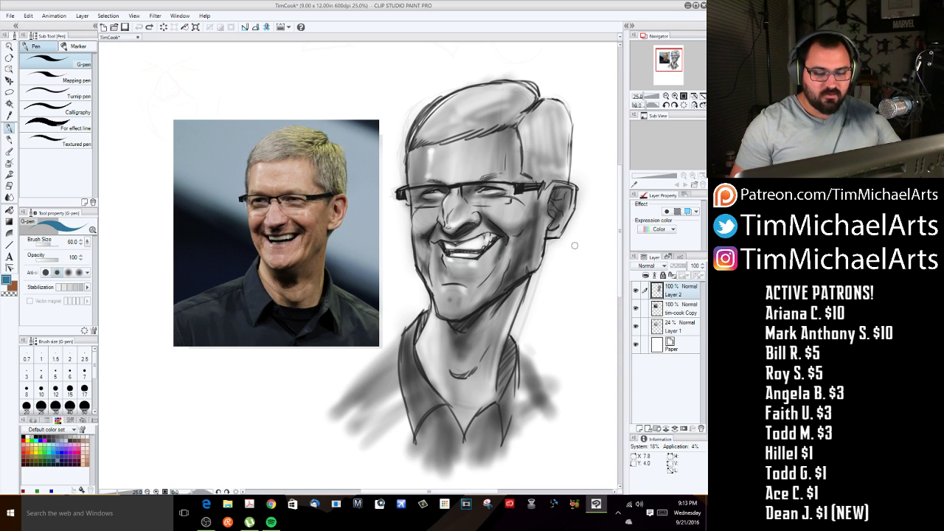
key("h")
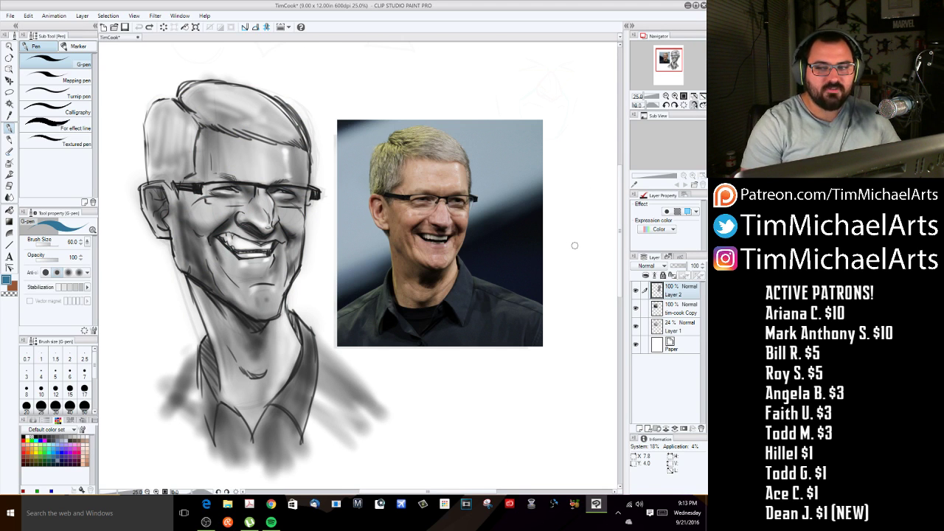
key("h")
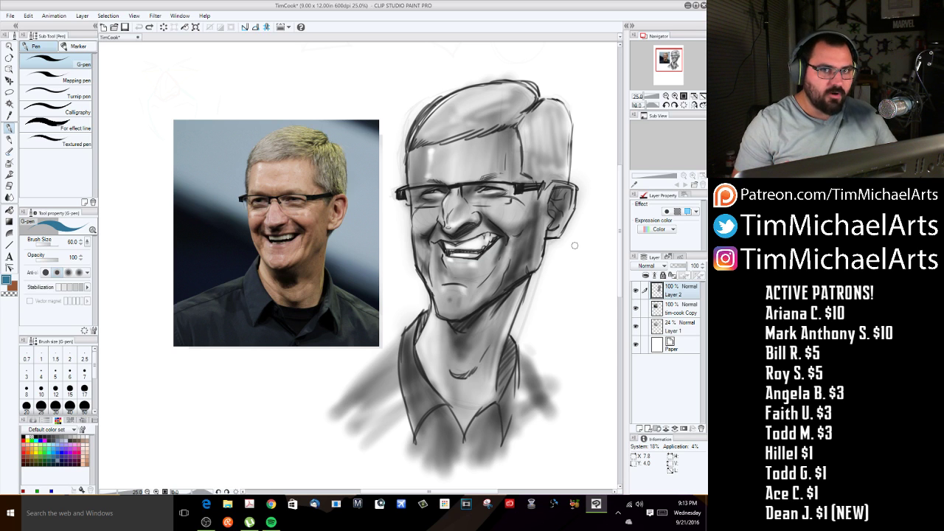
key("h")
key("h")
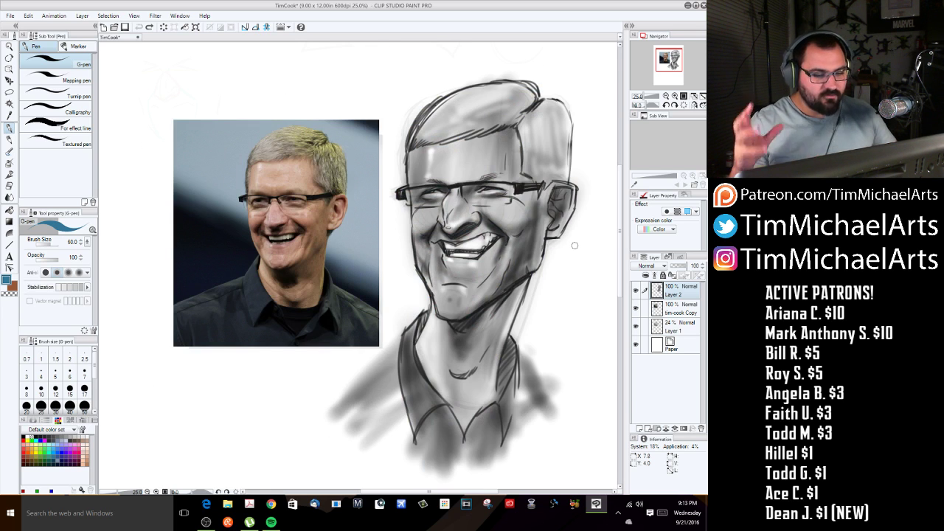
key("h")
key("h")
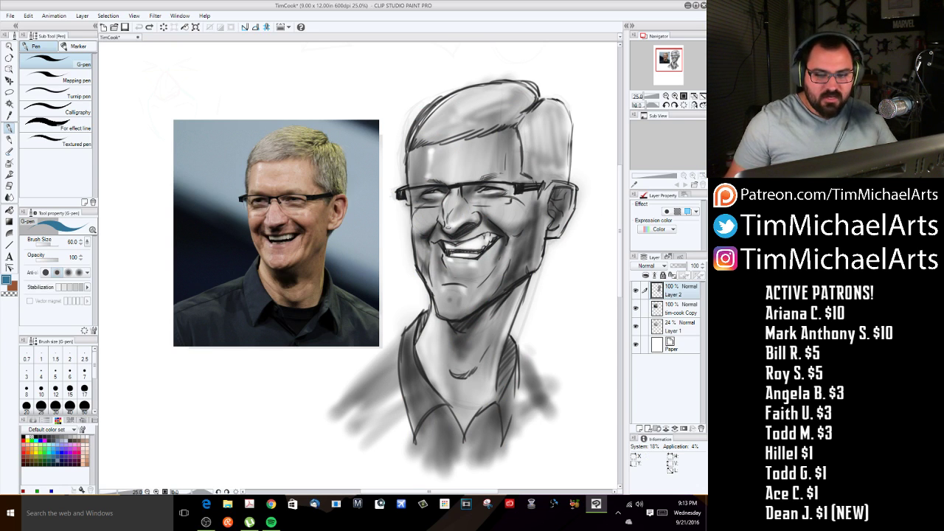
Step: Toggle horizontal mirroring of the canvas view repeatedly, ending in the original orientation
left_click(693, 106)
left_click(694, 106)
left_click(694, 106)
left_click(694, 106)
left_click(694, 106)
left_click(694, 106)
left_click(694, 106)
left_click(694, 106)
left_click(694, 106)
left_click(694, 106)
left_click(695, 106)
left_click(694, 106)
left_click(695, 106)
left_click(694, 106)
left_click(694, 106)
left_click(695, 106)
left_click(695, 106)
left_click(695, 106)
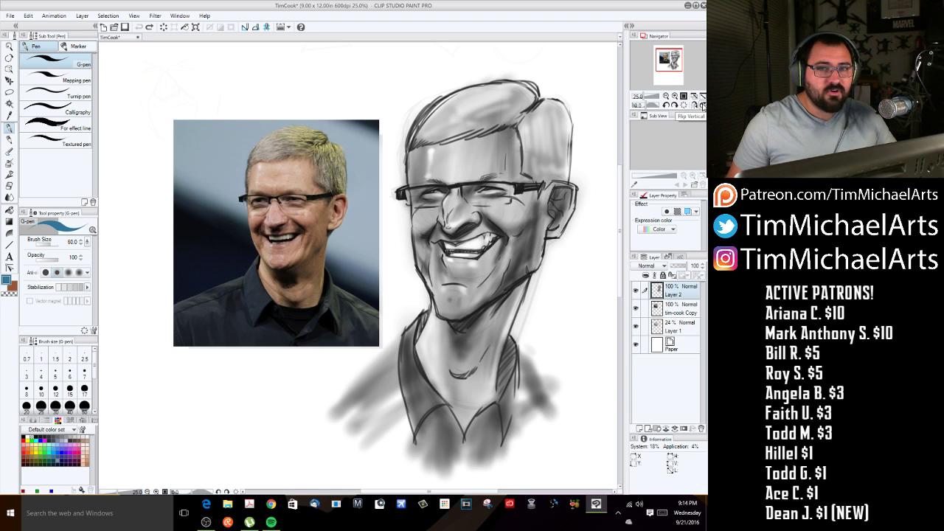
Step: Flip the canvas view vertically and back upright, and look over the list of available palettes
left_click(703, 106)
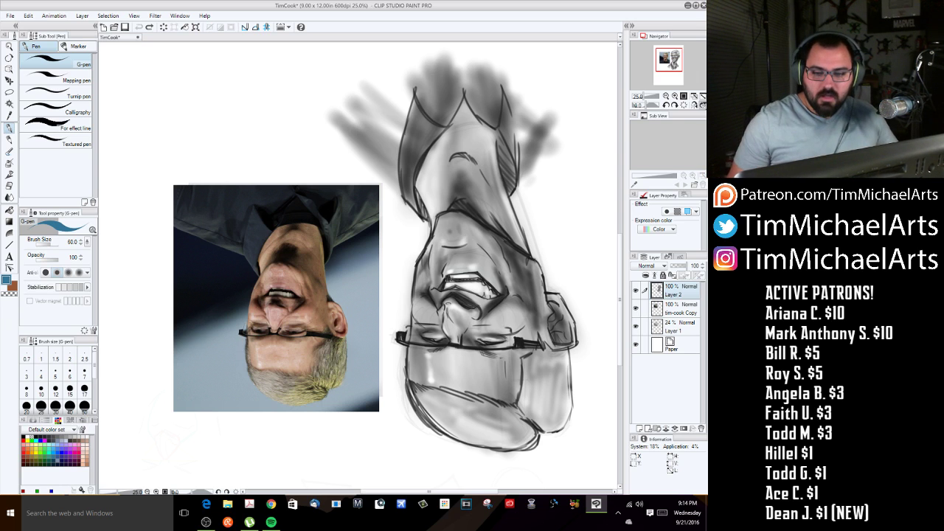
left_click(703, 106)
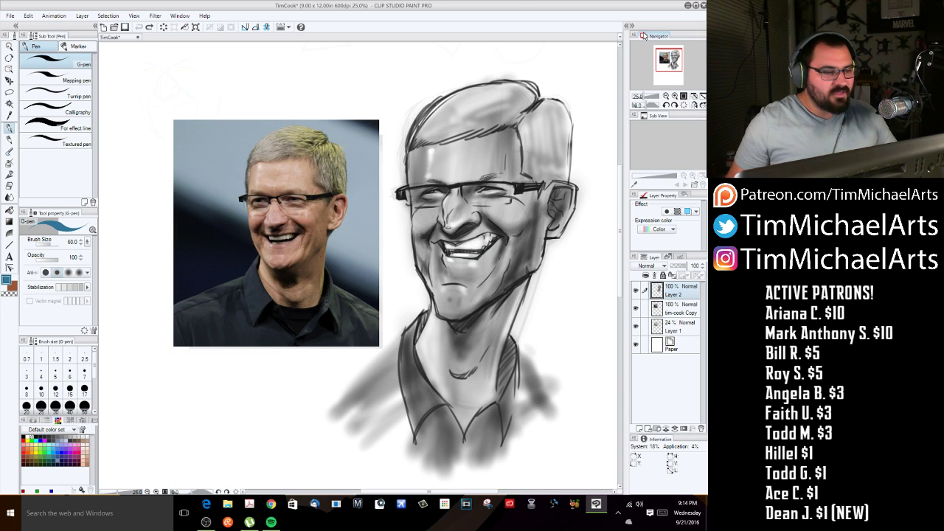
left_click(179, 16)
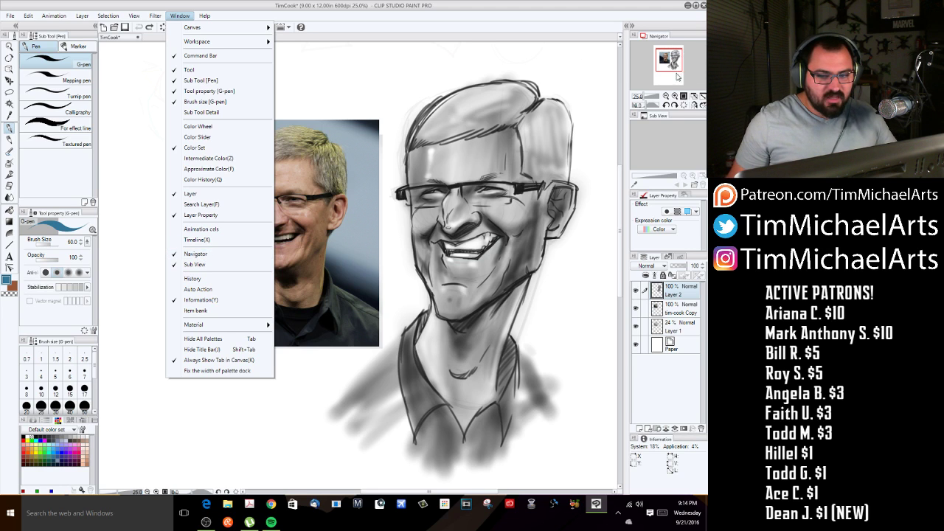
left_click(560, 9)
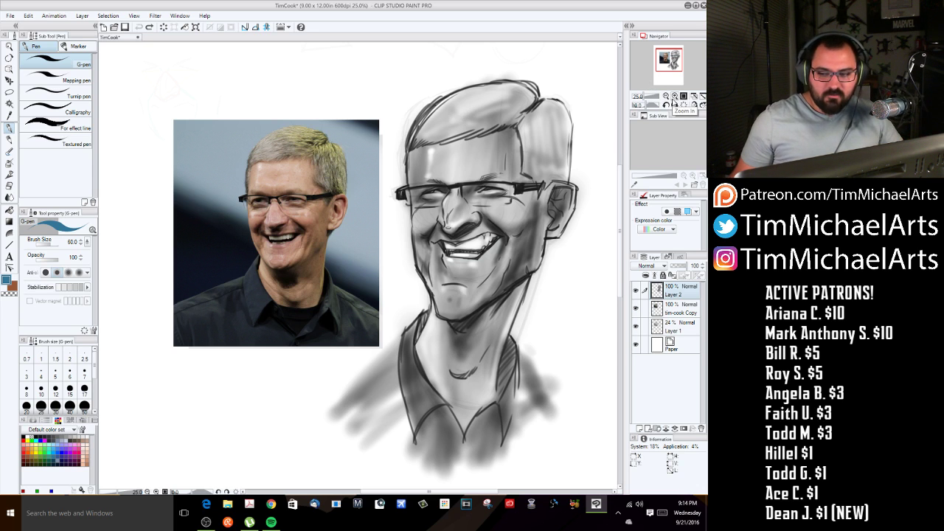
Step: Zoom the canvas view in and back out to 25%, and rotate it 30 degrees and back upright
left_click(665, 96)
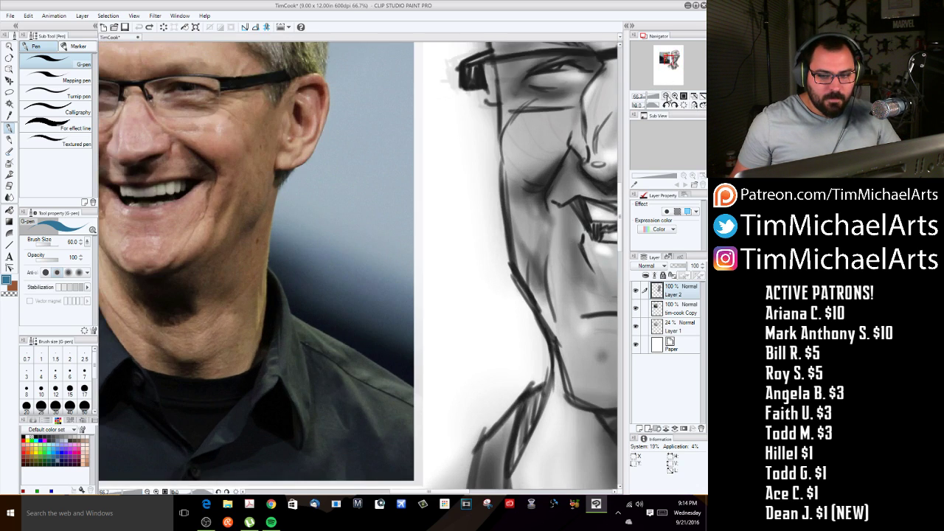
left_click(667, 96)
left_click(675, 105)
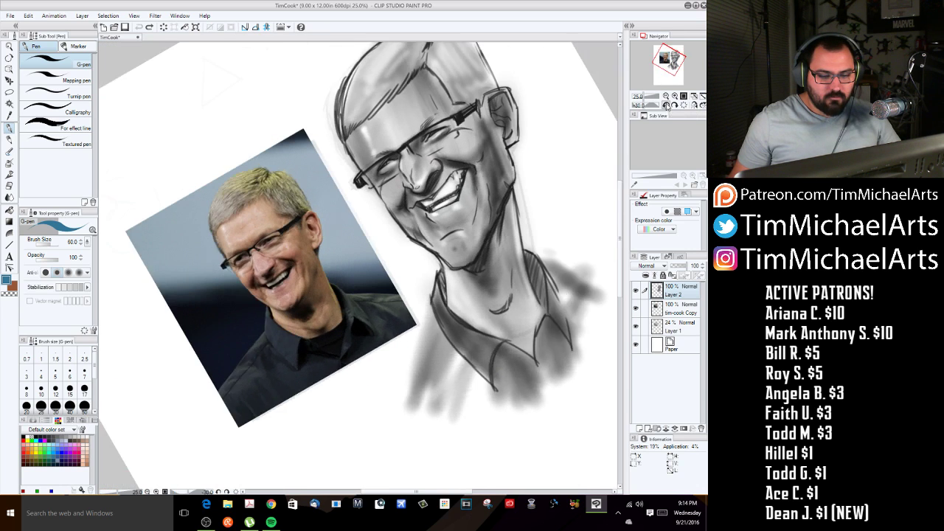
left_click(675, 105)
left_click(674, 105)
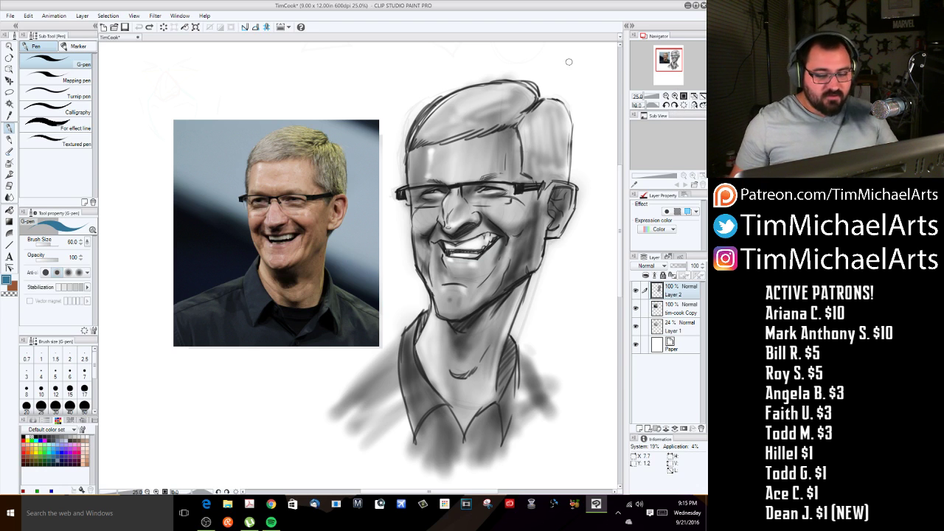
Step: Hide and show Layer 2 again, and look at the Flip Horizontal option among the layer transformations without applying it
left_click(638, 293)
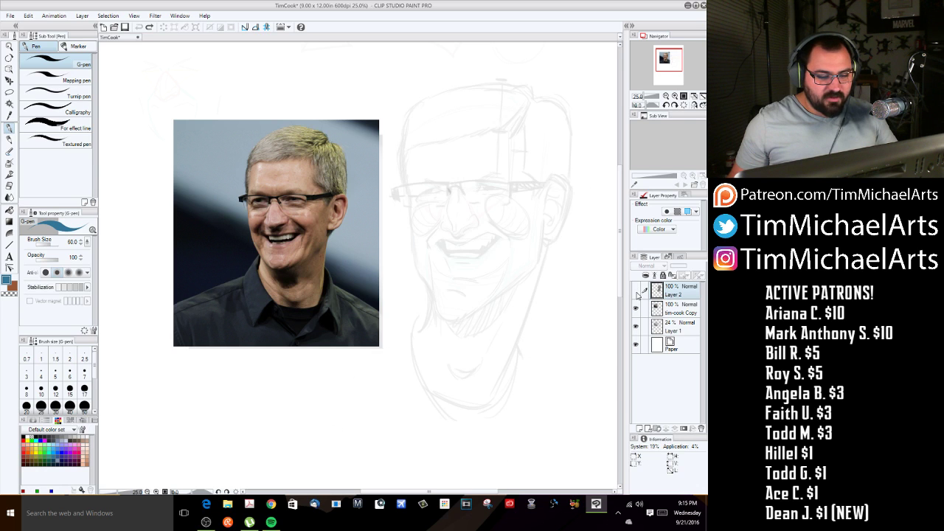
left_click(637, 293)
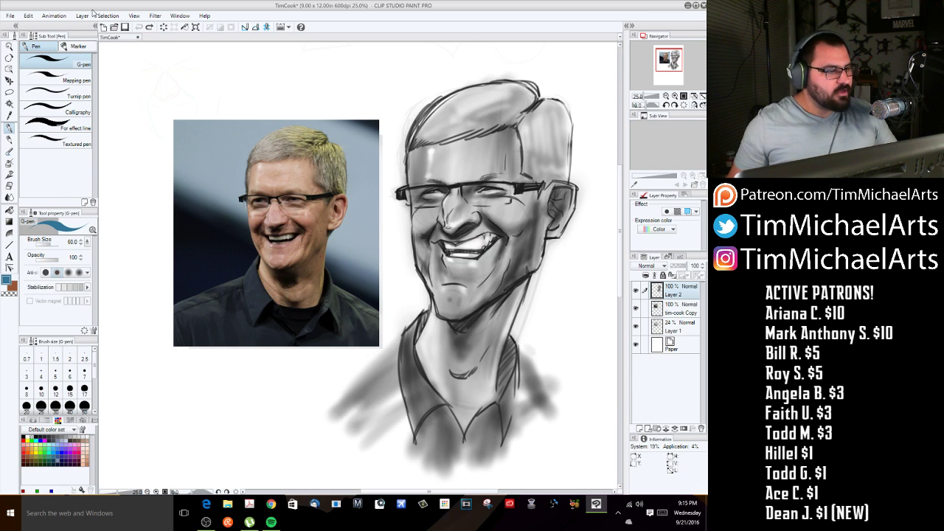
left_click(28, 15)
mouse_move(78, 199)
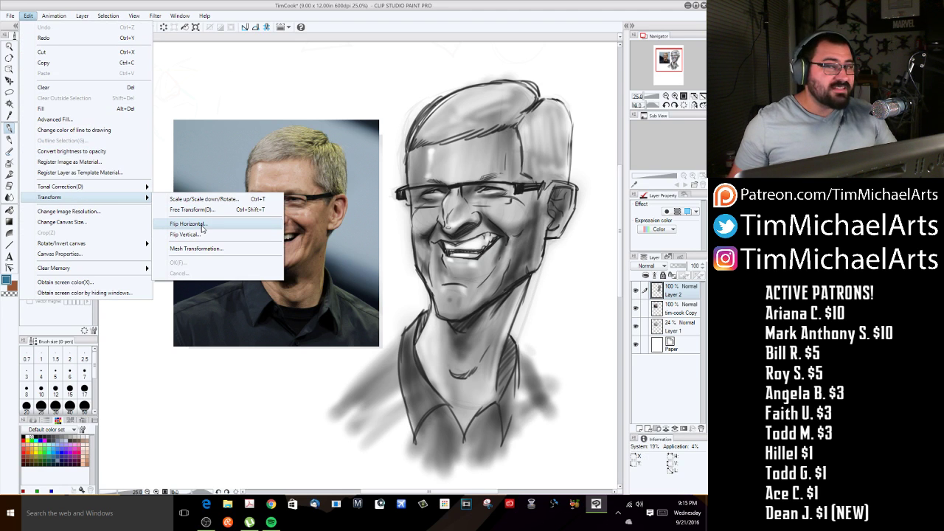
left_click(253, 58)
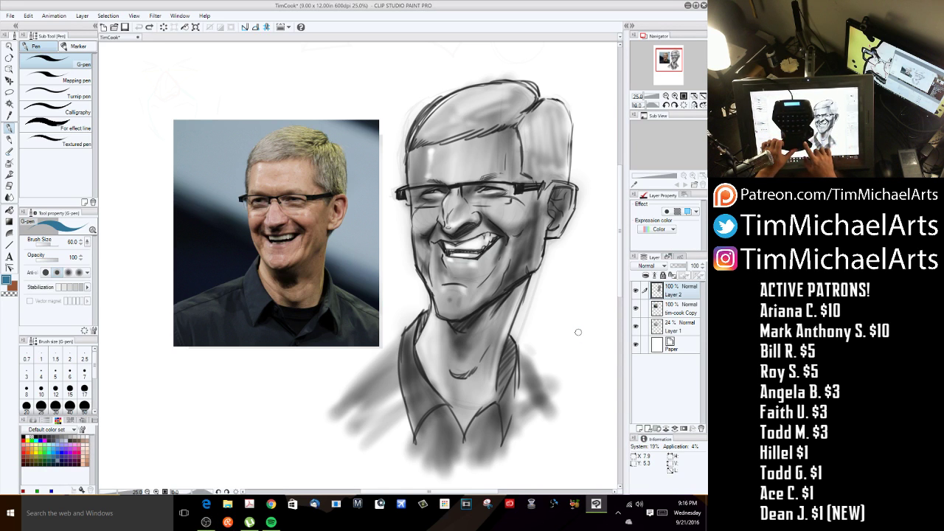
Step: Zoom the canvas view out and back to 25%, and tilt it slightly counterclockwise with the Rotate tool
scroll(579, 332, "down", 5)
scroll(578, 332, "up", 5)
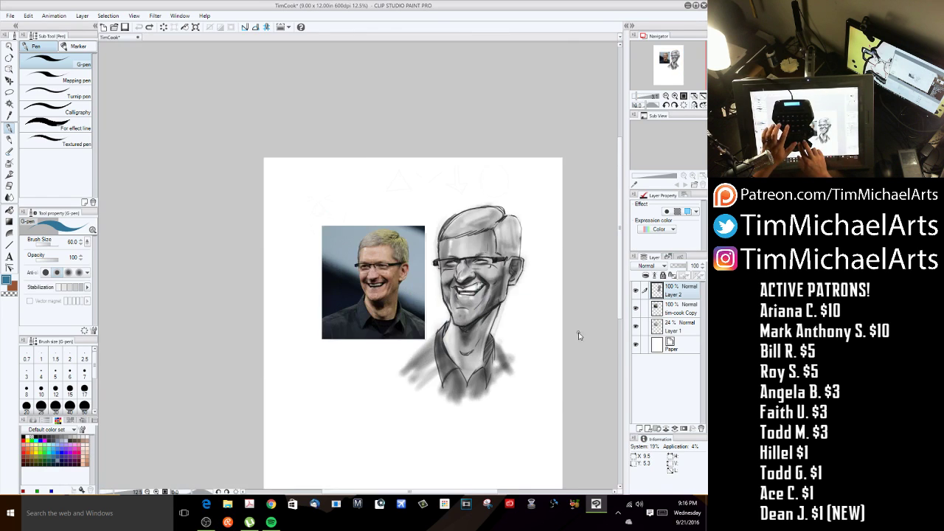
key("o")
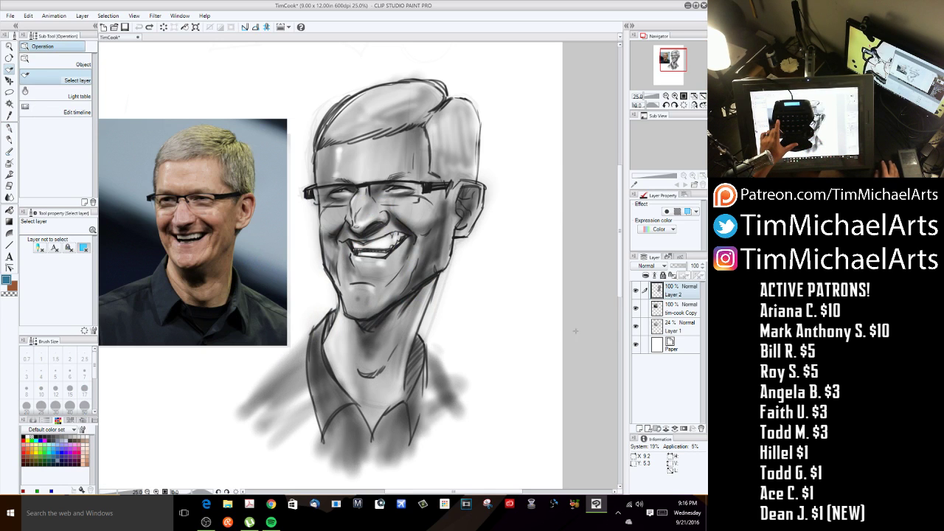
key("r")
left_click_drag(536, 333, 529, 277)
key("o")
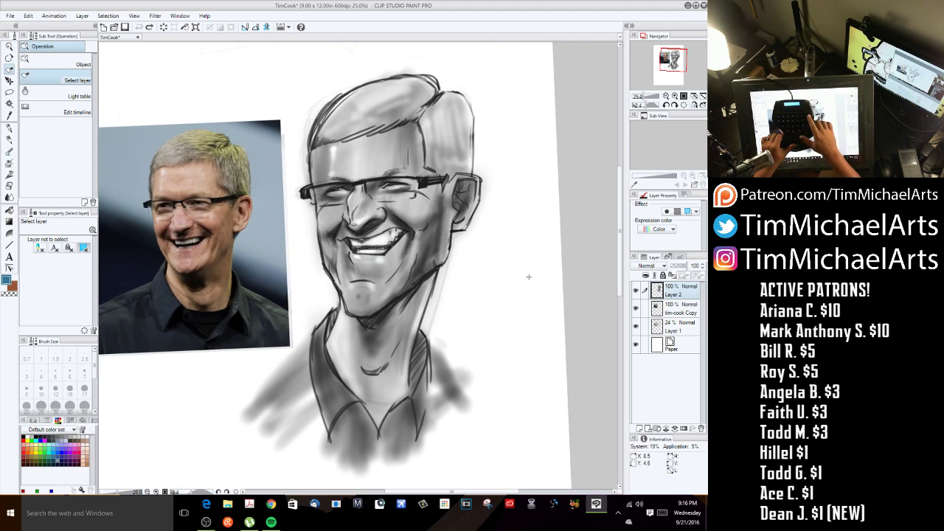
Step: Mirror the tilted canvas view back and forth, and bring the whole reference photo into view beside the caricature
key("h")
key("h")
key("h")
key("h")
key("h")
key("h")
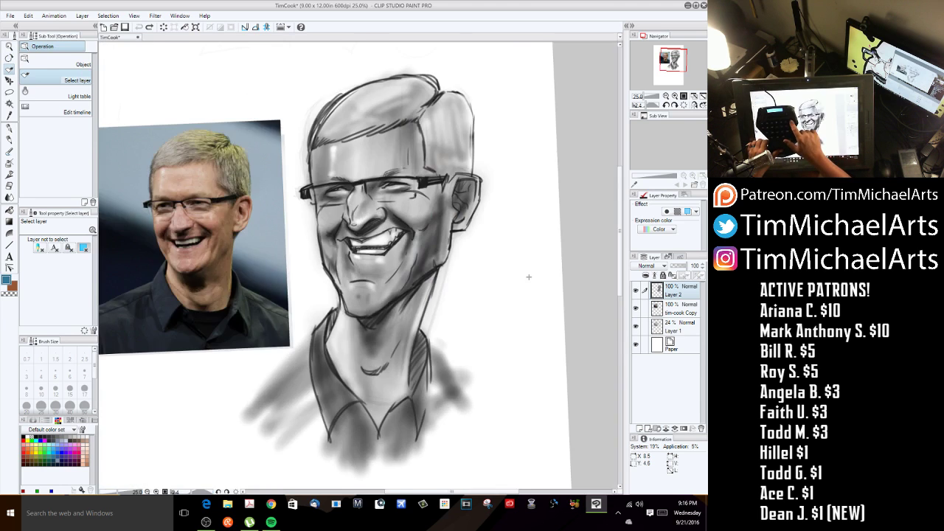
key("h")
key("h")
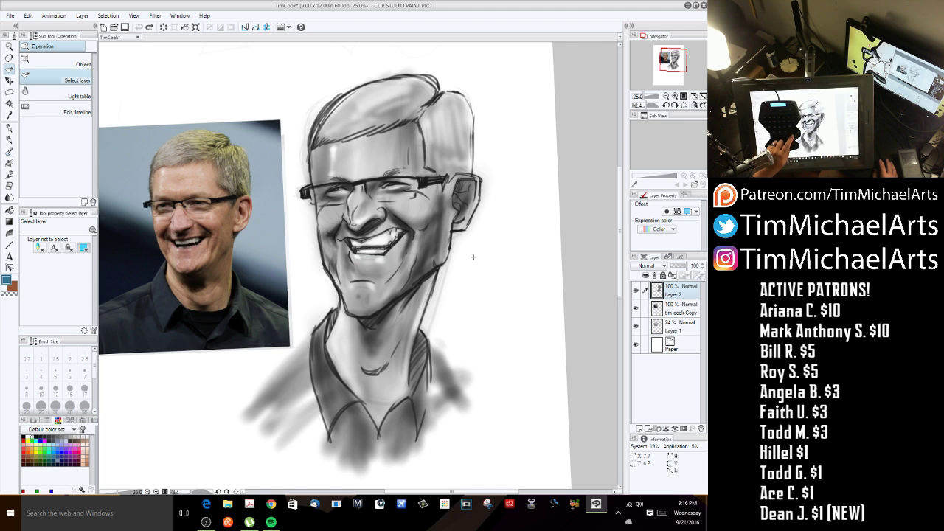
key("alt")
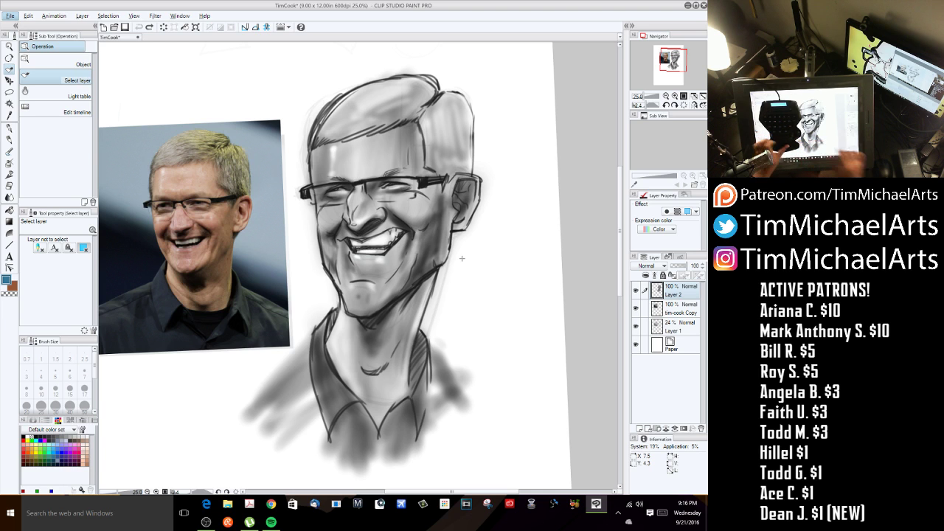
left_click_drag(441, 232, 575, 277)
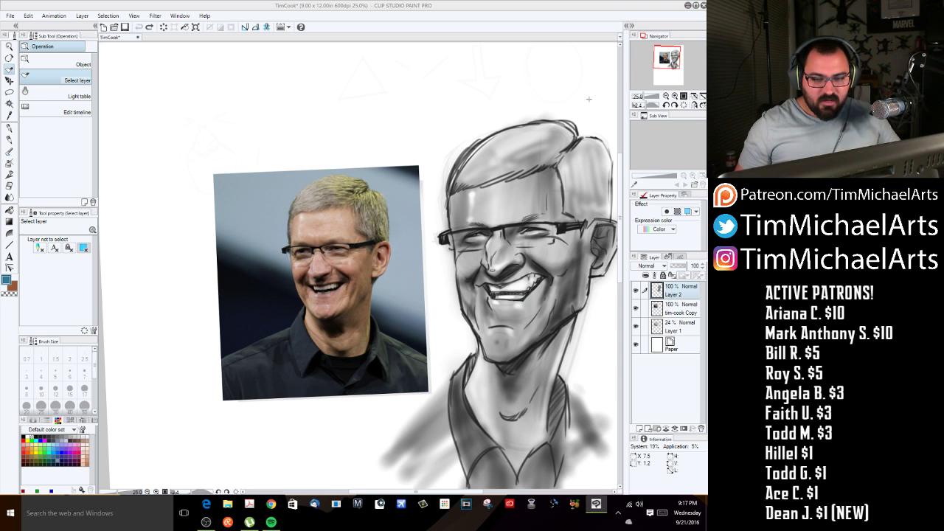
Step: Flip the canvas view horizontally and back again, and straighten it with the Rotate tool
key("h")
key("h")
key("h")
key("h")
key("h")
key("h")
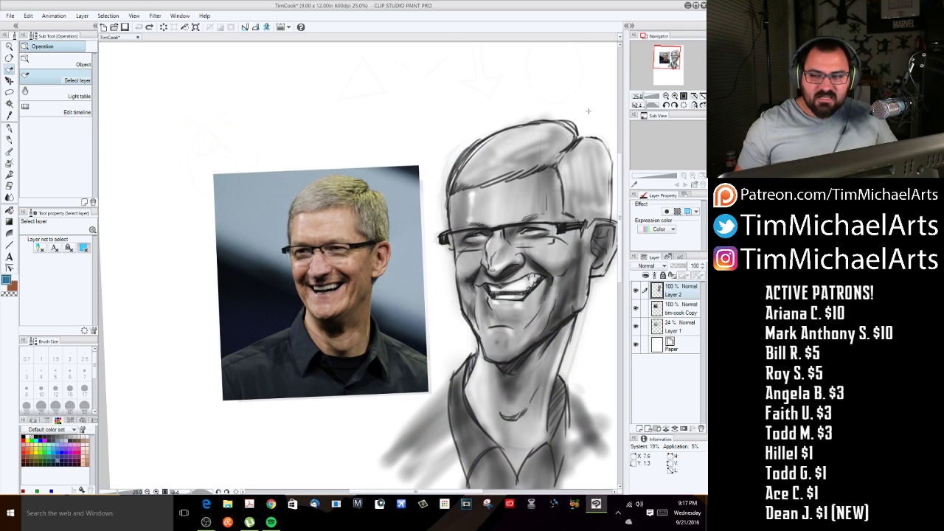
key("r")
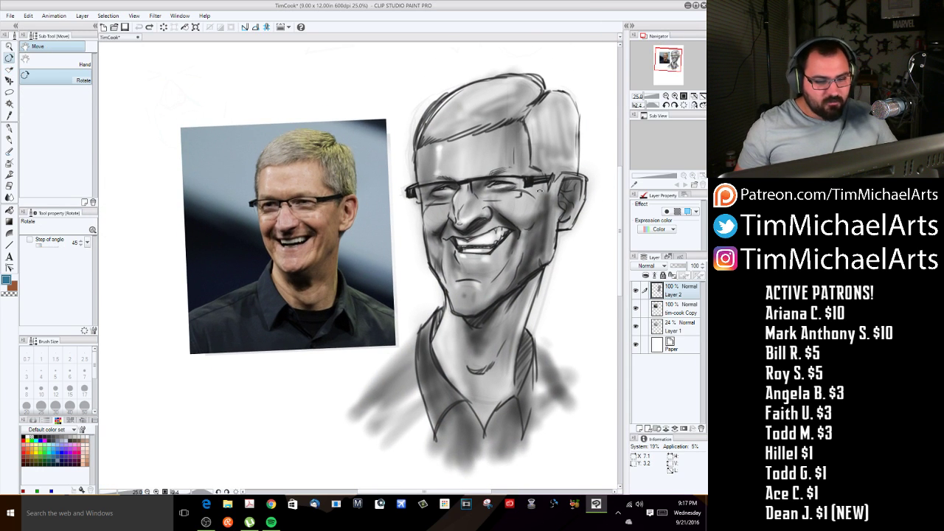
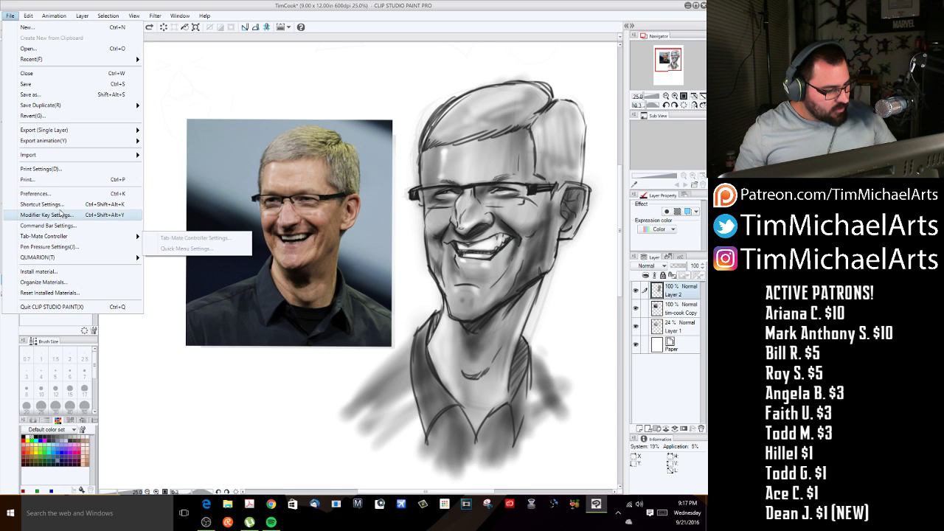
Step: Set T as the shortcut for the view's Flip Horizontal command in the shortcut settings, and mirror the canvas view
left_click(61, 204)
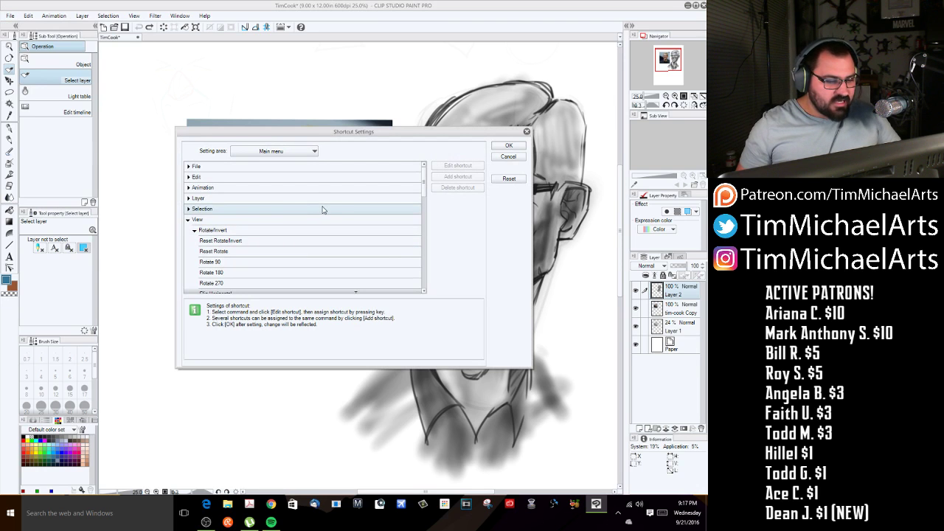
left_click(189, 220)
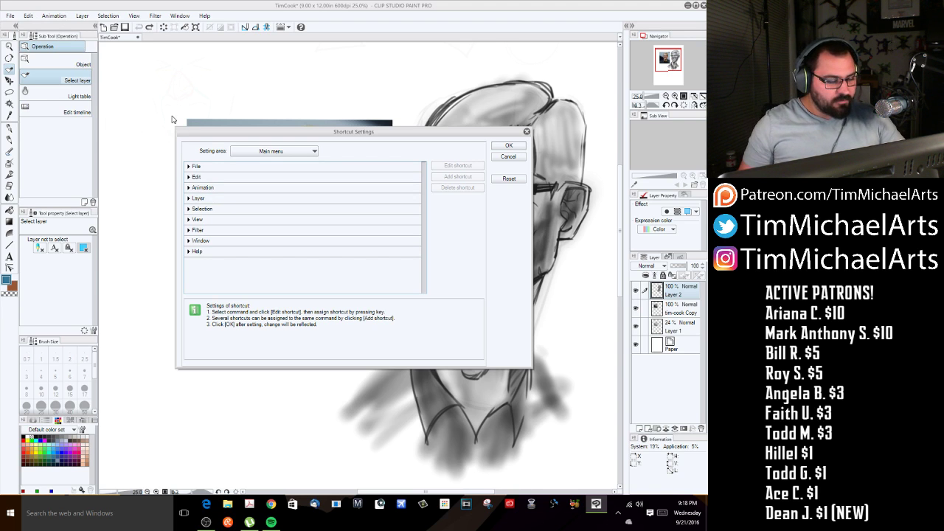
left_click(190, 221)
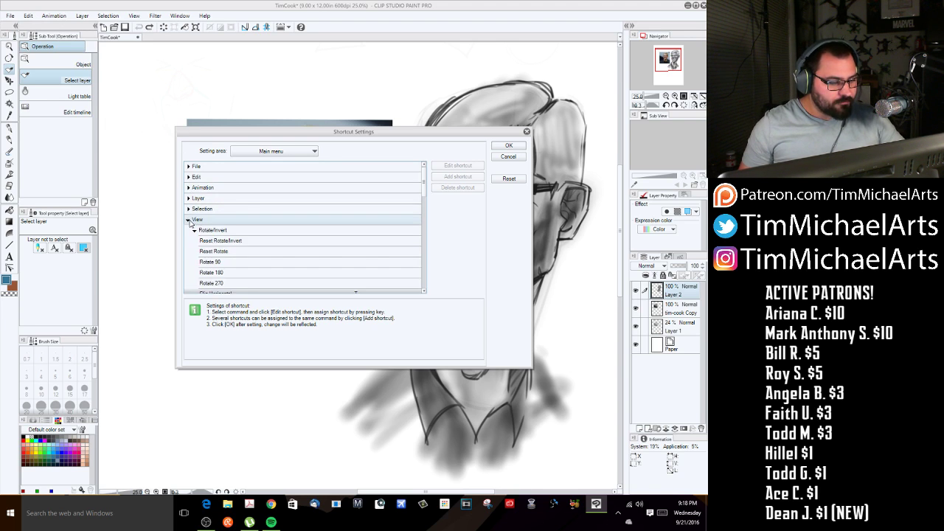
scroll(235, 229, "down", 2)
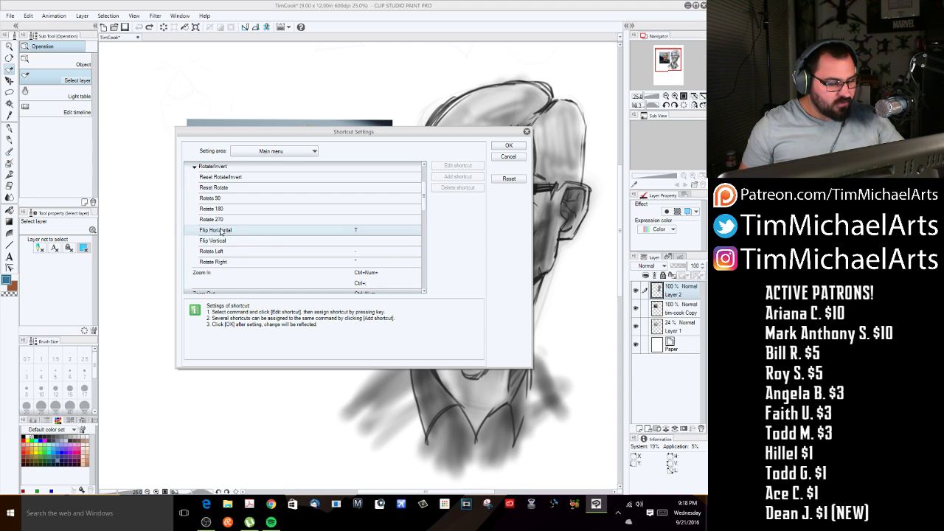
left_click(357, 232)
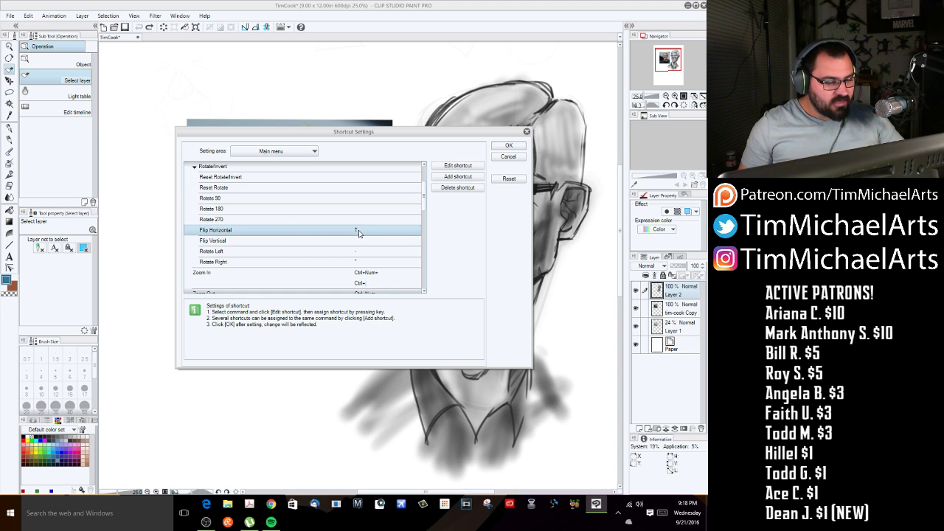
left_click(470, 167)
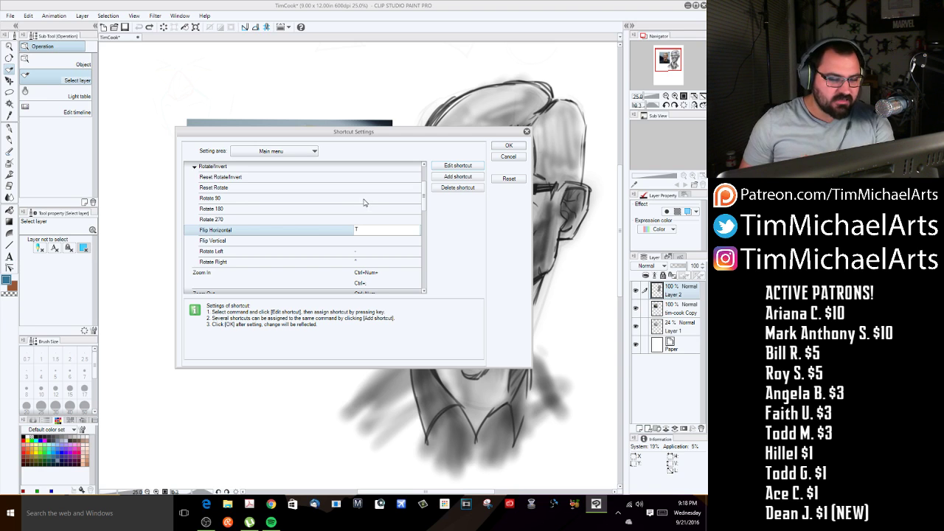
left_click(511, 147)
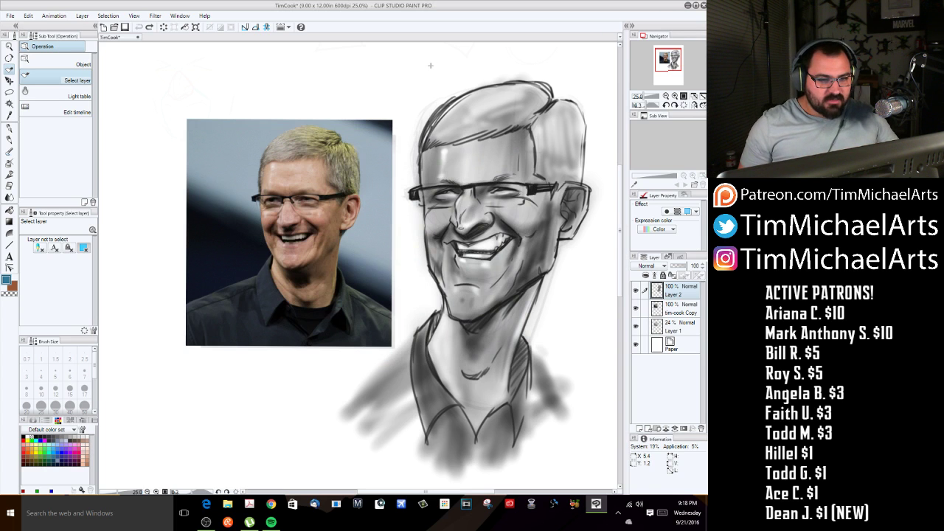
key("h")
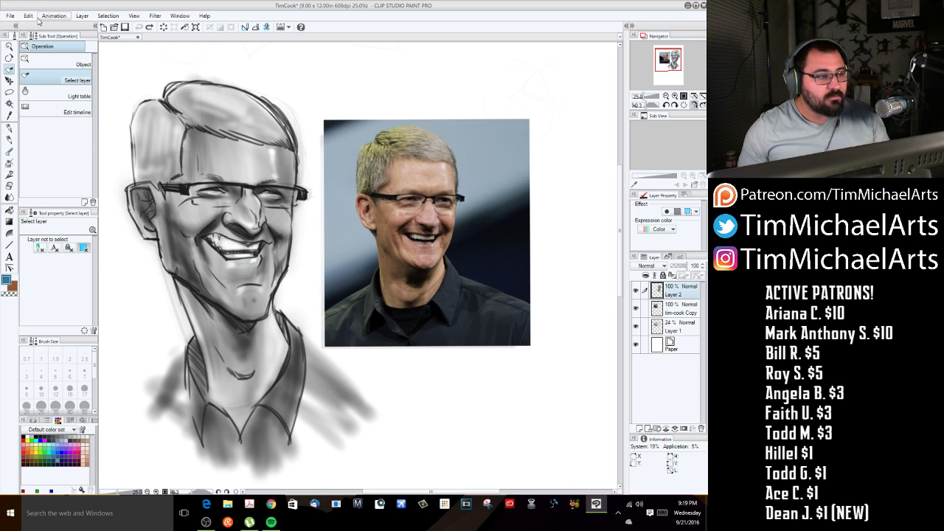
Step: Examine the shortcuts assigned to the Edit commands in the shortcut settings, and close them without changes
left_click(10, 15)
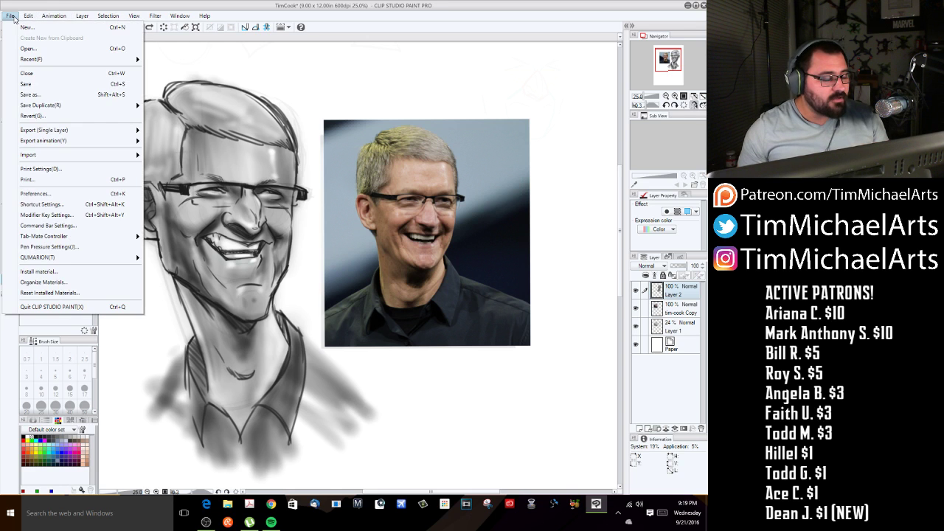
left_click(81, 204)
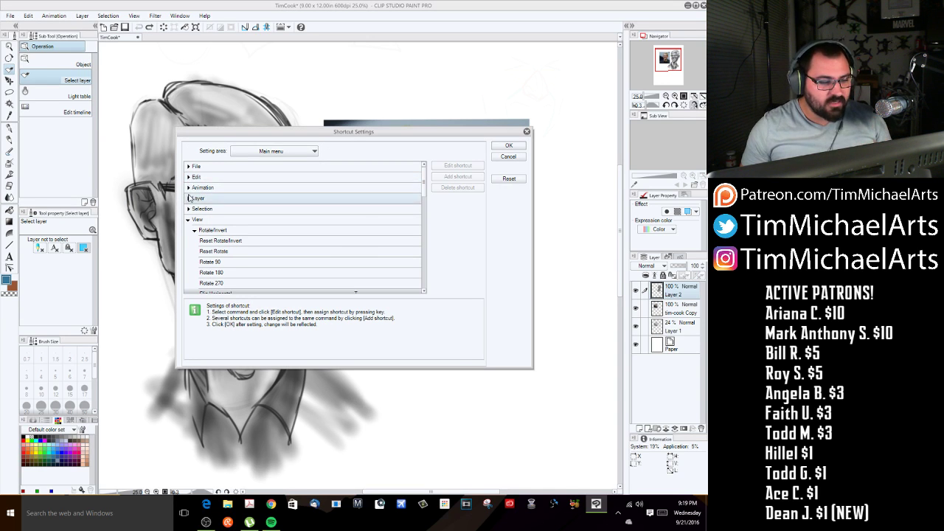
left_click(189, 178)
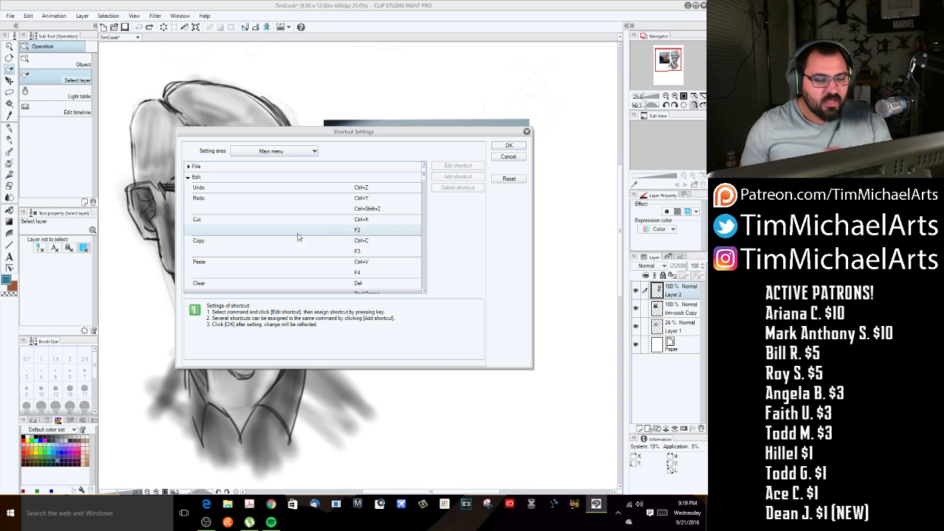
mouse_move(424, 174)
left_mouse_down()
mouse_move(425, 262)
mouse_move(428, 169)
left_mouse_up()
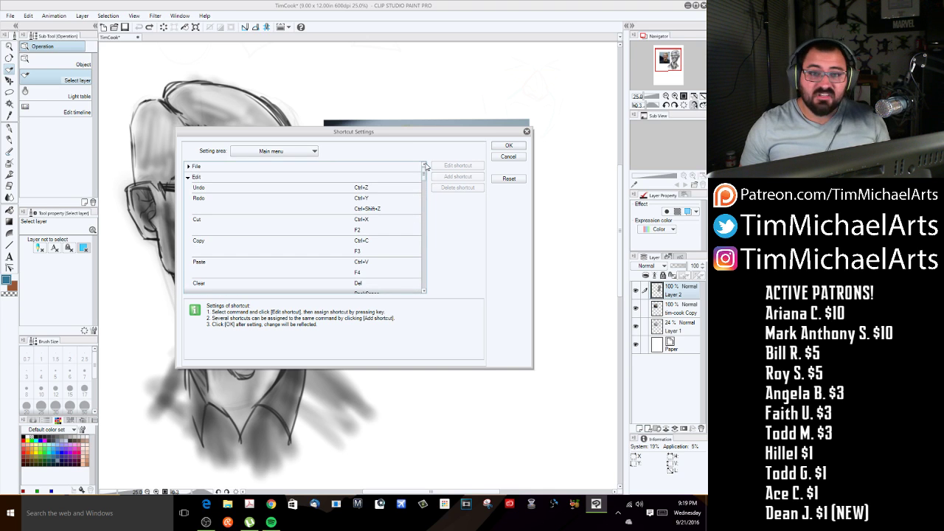
left_click(508, 158)
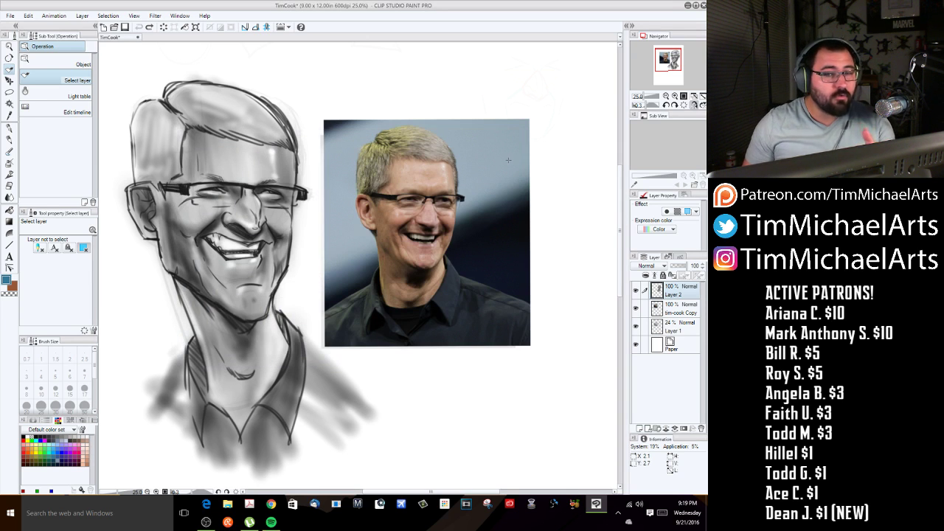